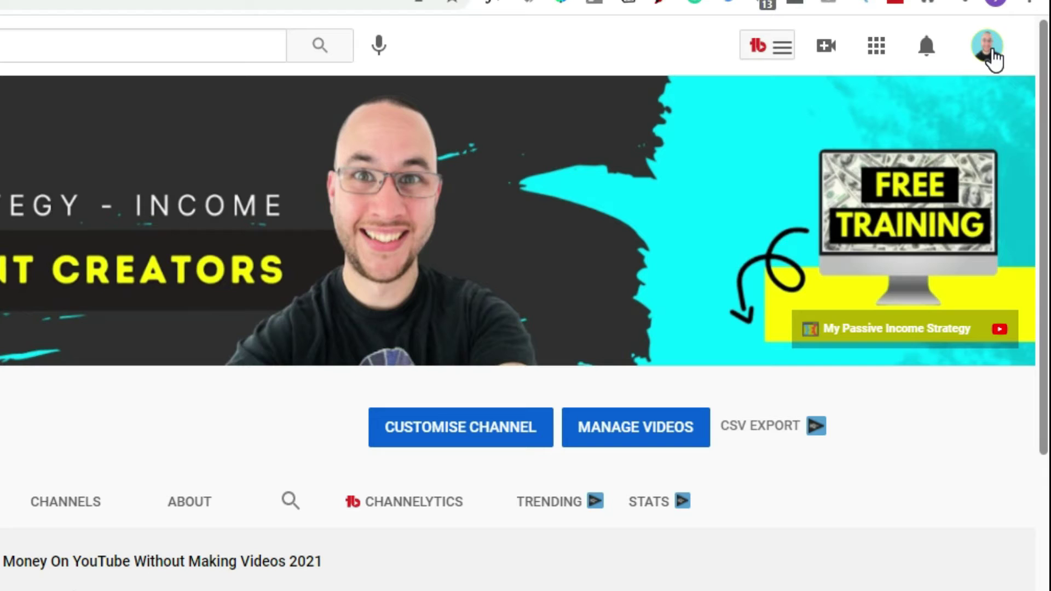
# Step: Open YouTube Studio's Content list and open the 'YouTube Channel Ideas 2021 | Whiteboard Animation' video details
pyautogui.click(988, 48)
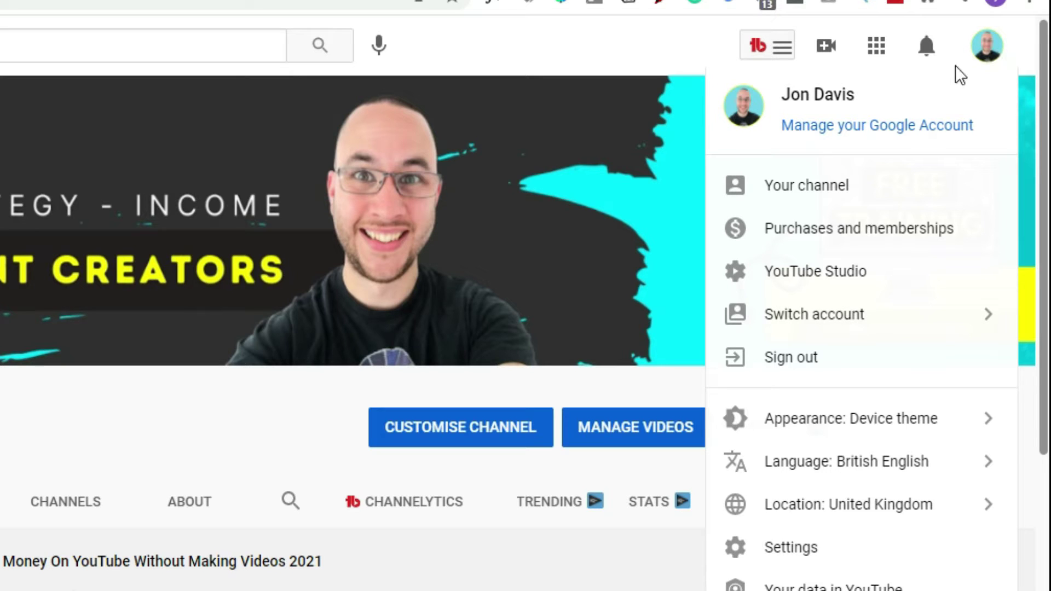
pyautogui.click(834, 277)
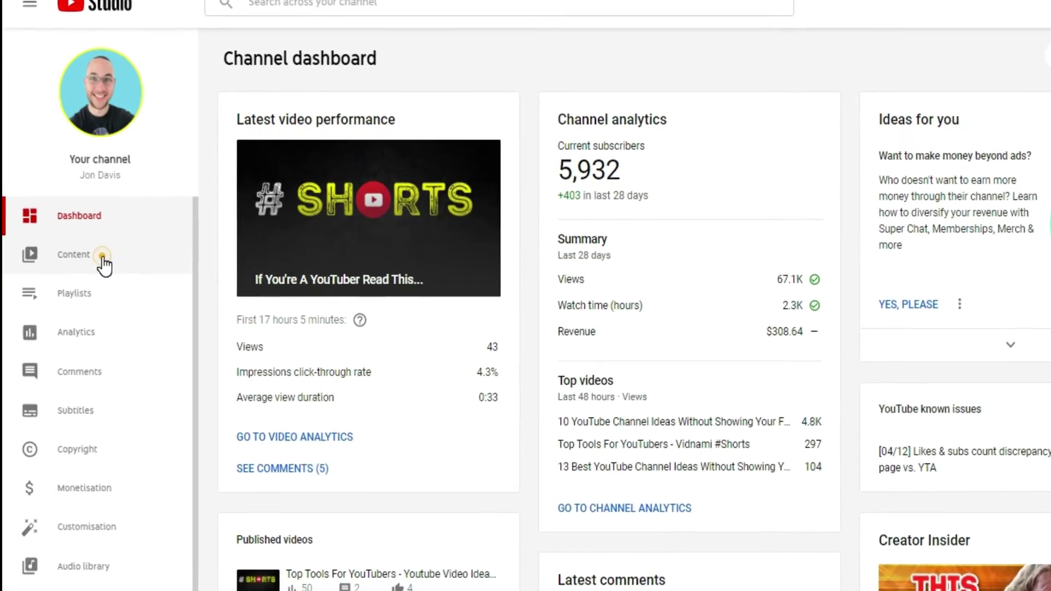
pyautogui.click(112, 282)
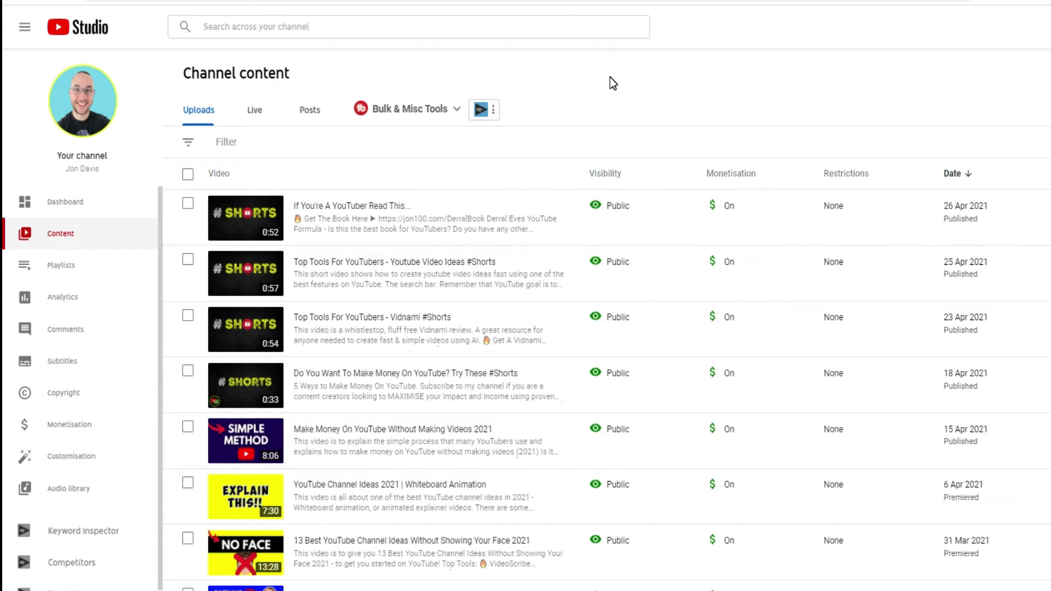
pyautogui.moveTo(313, 492)
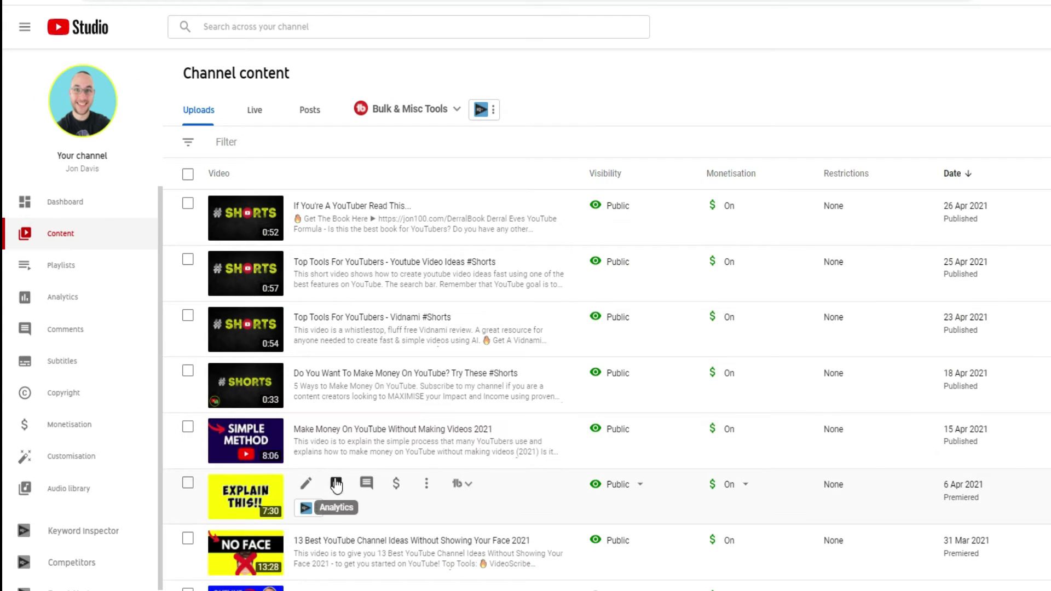
pyautogui.click(307, 486)
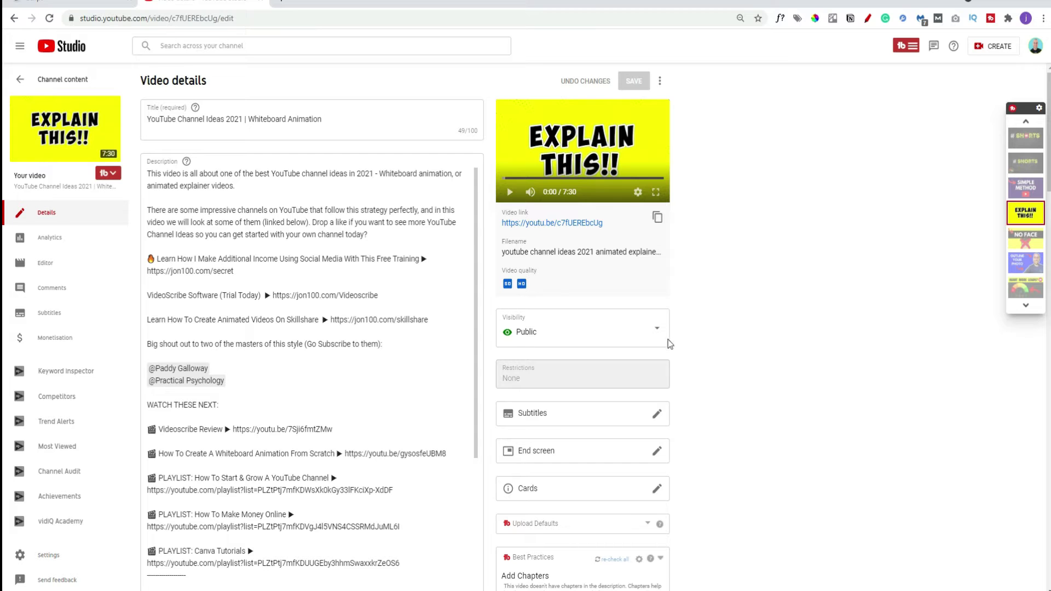
# Step: Download the current EXPLAIN THIS!! thumbnail from the Thumbnail options menu into a new tab
pyautogui.scroll(-7, 473, 339)
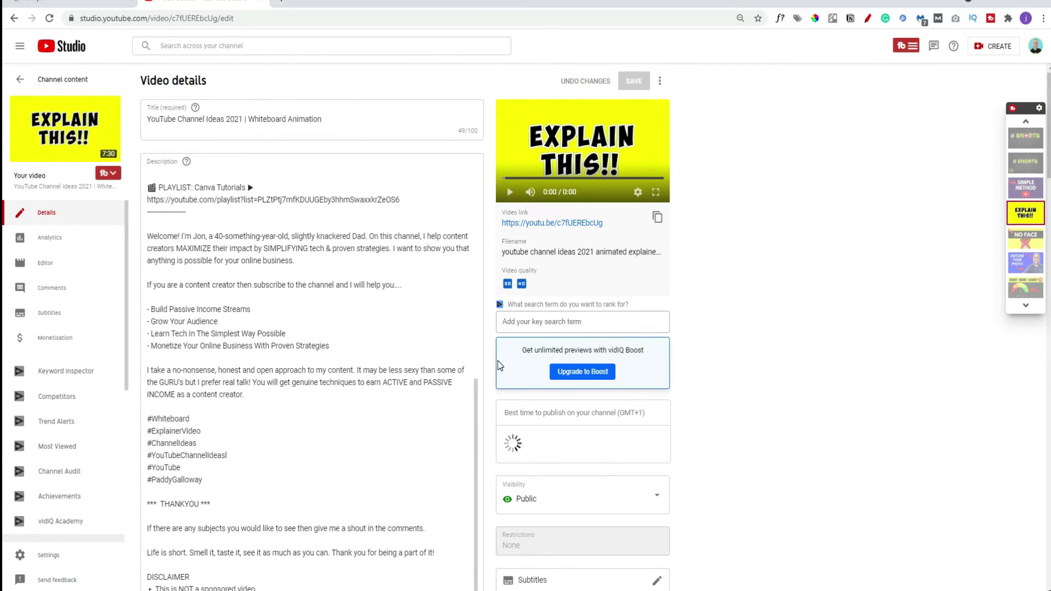
pyautogui.scroll(-8, 497, 361)
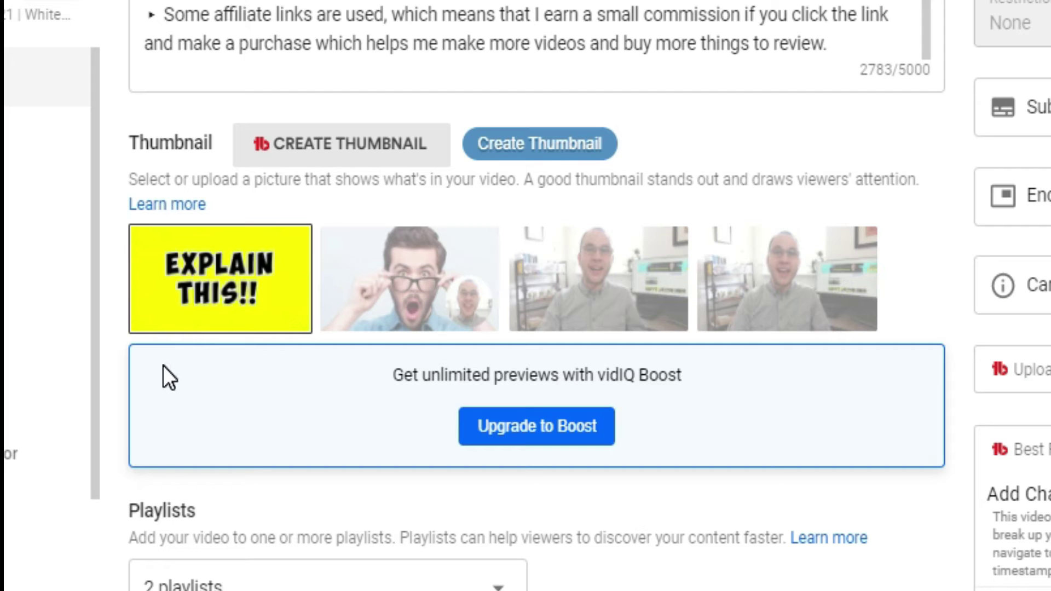
pyautogui.moveTo(179, 301)
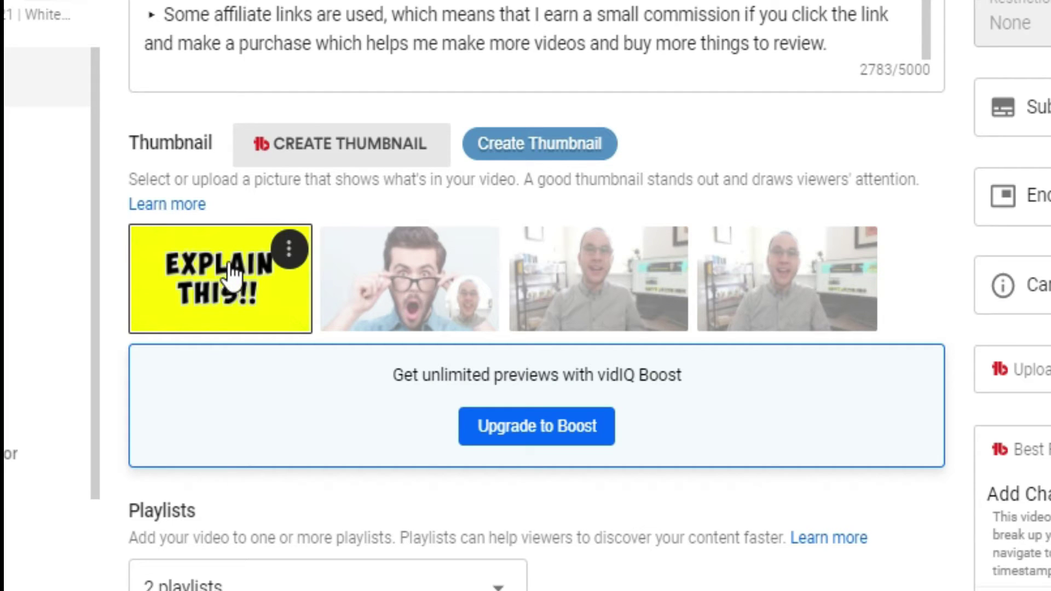
pyautogui.click(293, 252)
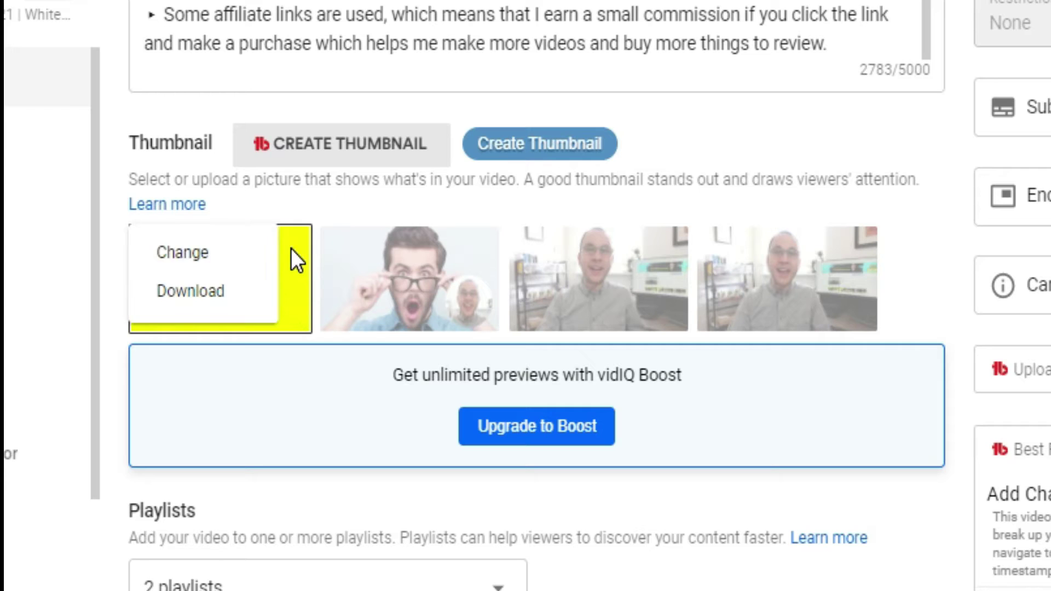
pyautogui.click(211, 301)
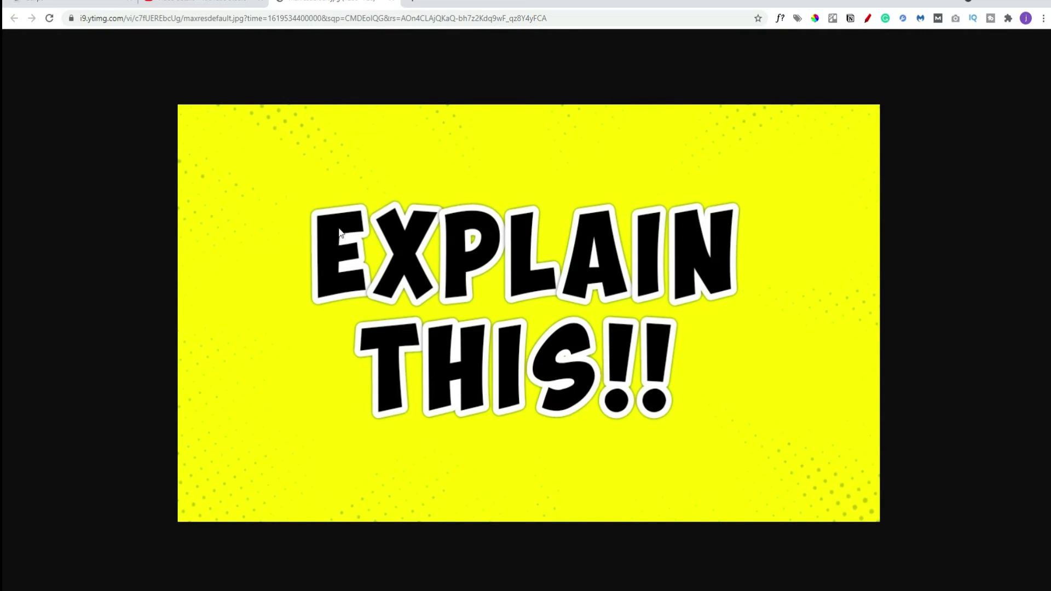
# Step: Save the EXPLAIN THIS!! thumbnail image as maxresdefault.jpg in the Downloads folder
pyautogui.rightClick(311, 205)
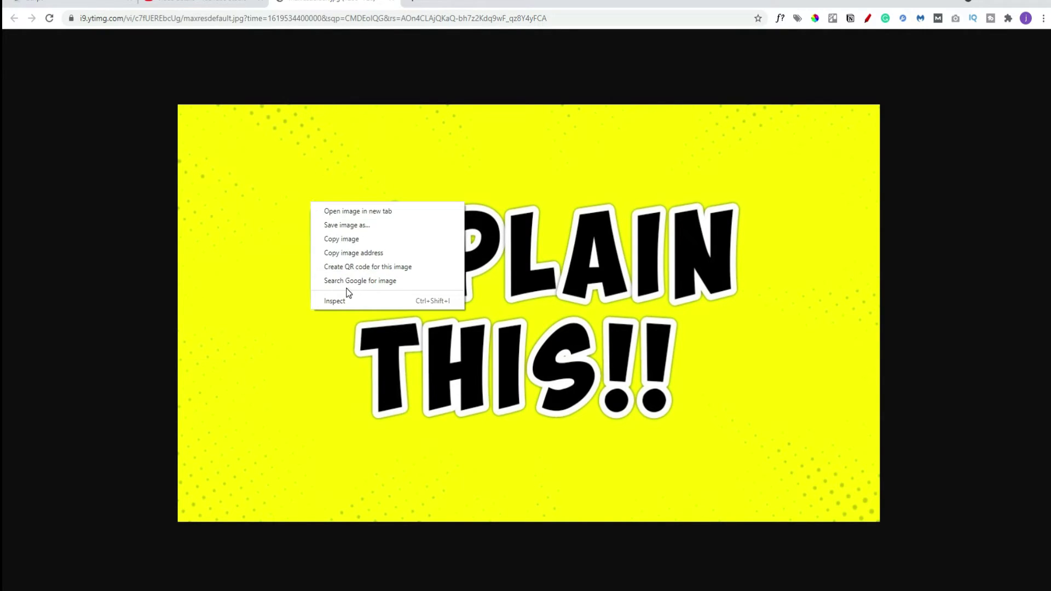
pyautogui.click(364, 225)
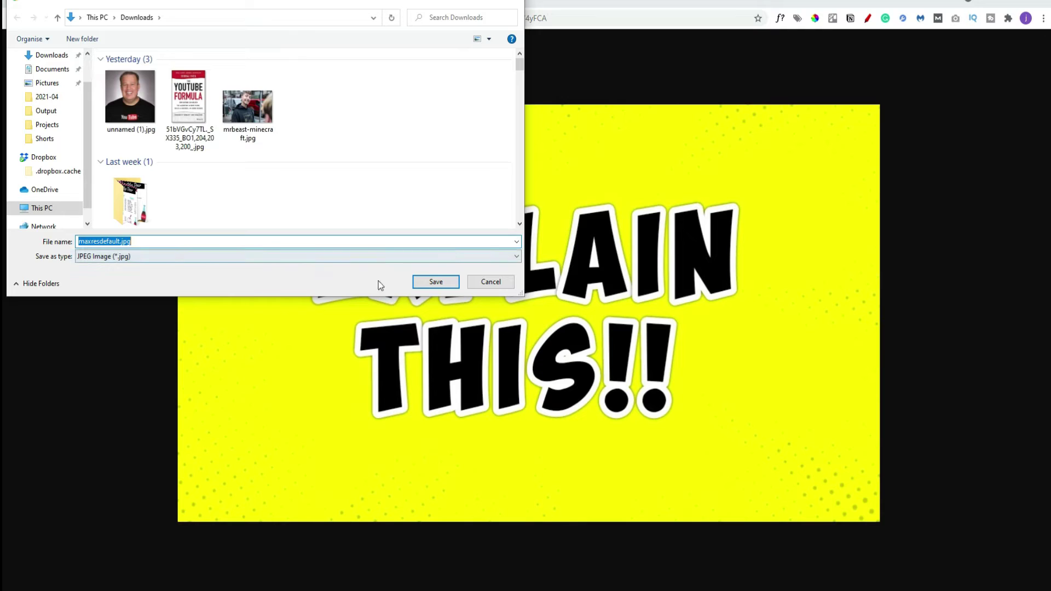
pyautogui.click(435, 282)
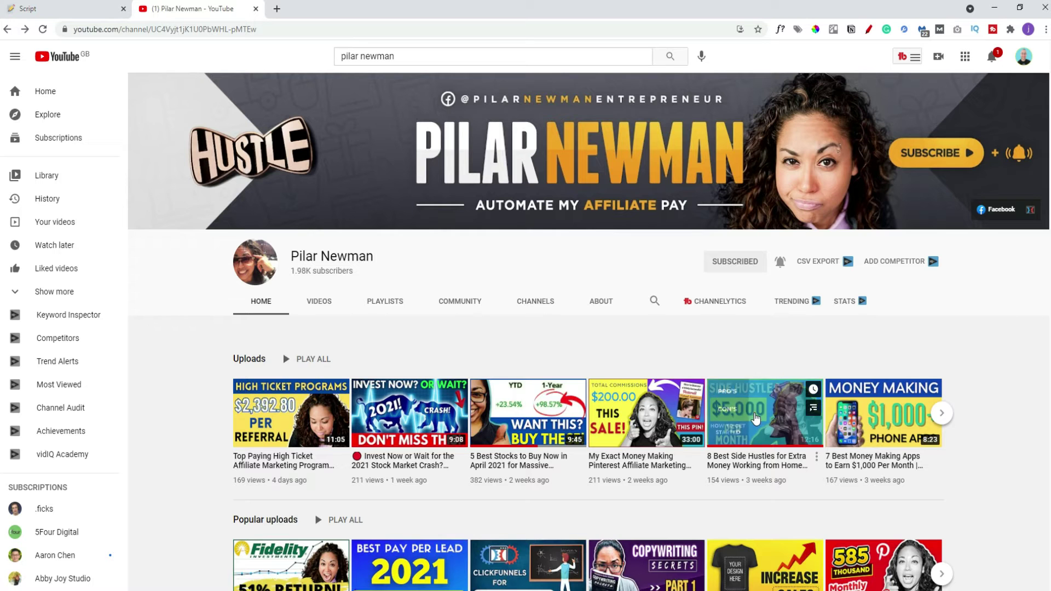
# Step: Open the '8 Best Side Hustles' video and copy its ID mWI4r8MFdoE from the address bar
pyautogui.click(455, 298)
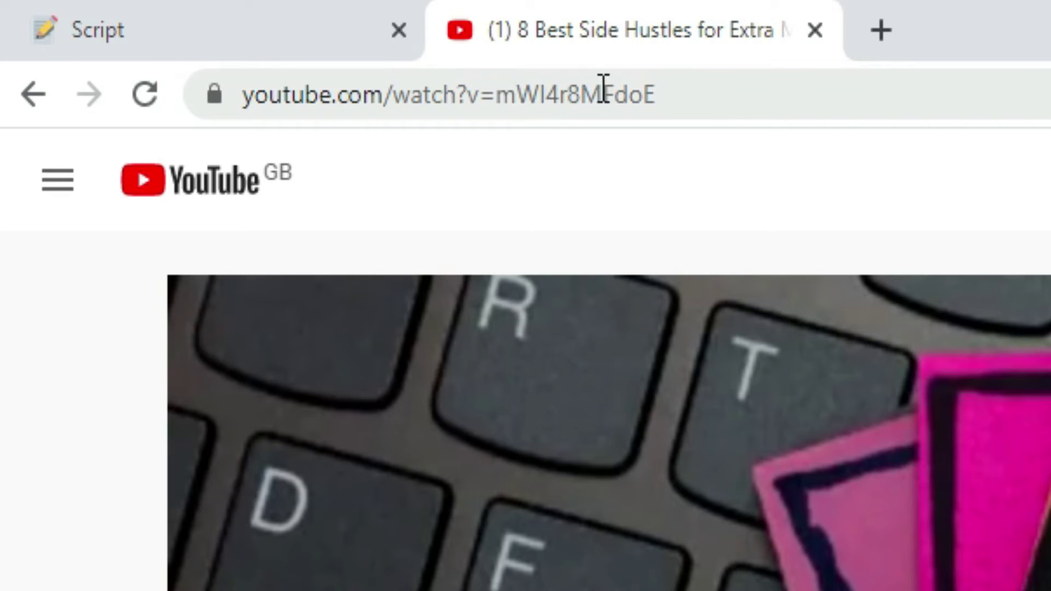
pyautogui.click(223, 27)
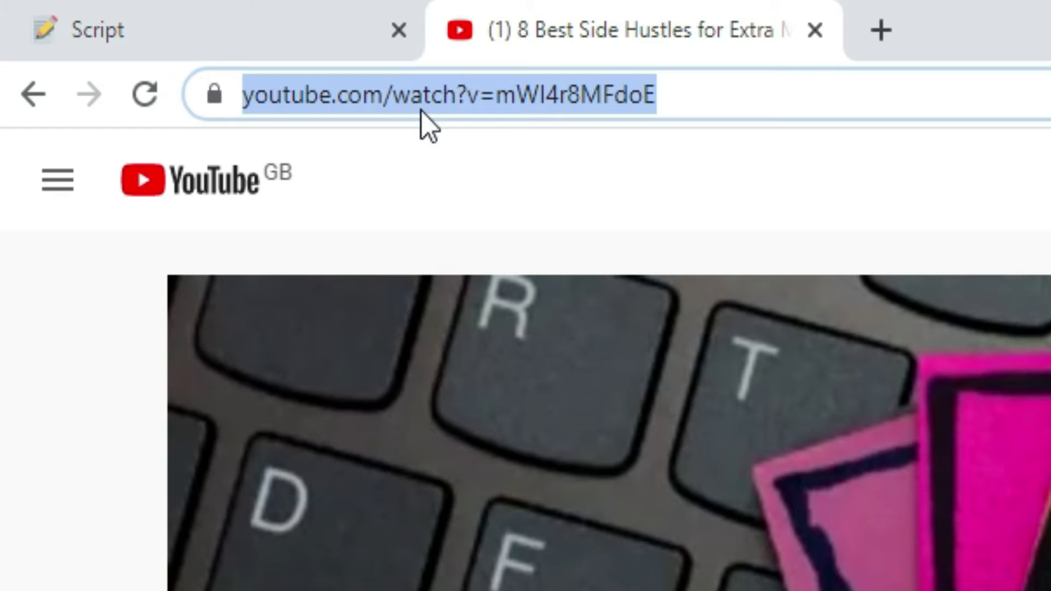
pyautogui.click(514, 97)
pyautogui.click(638, 92)
pyautogui.moveTo(638, 92); pyautogui.dragTo(810, 101)
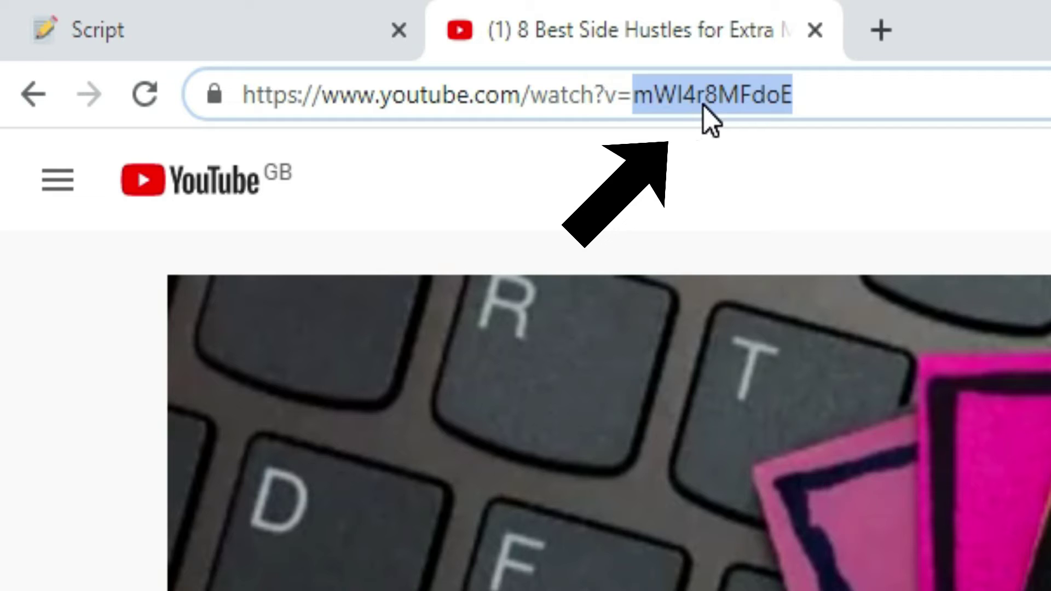
pyautogui.rightClick(673, 94)
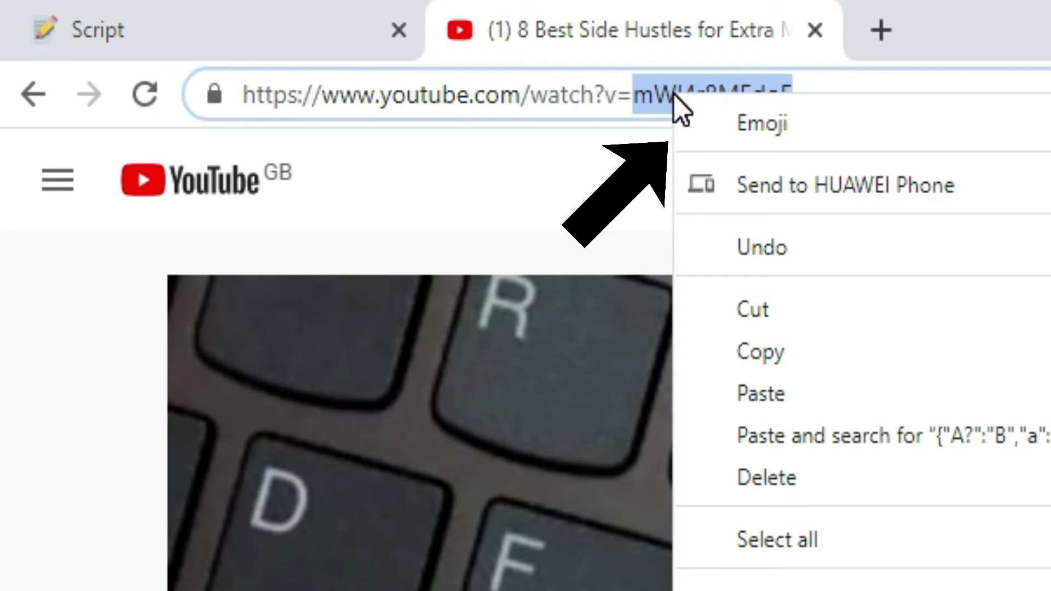
pyautogui.click(802, 353)
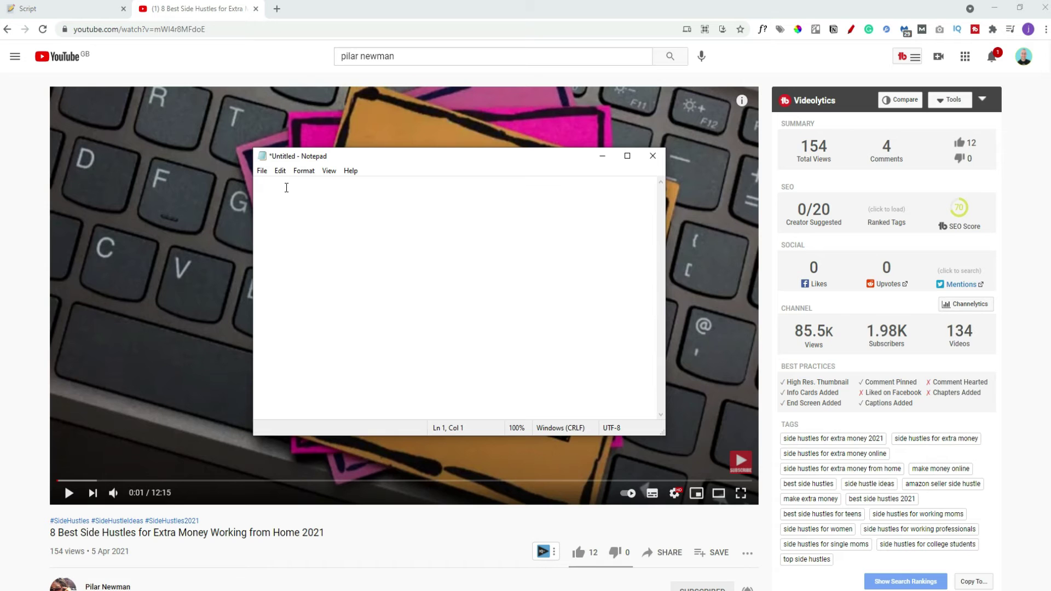
pyautogui.hotkey('ctrl', 'v')
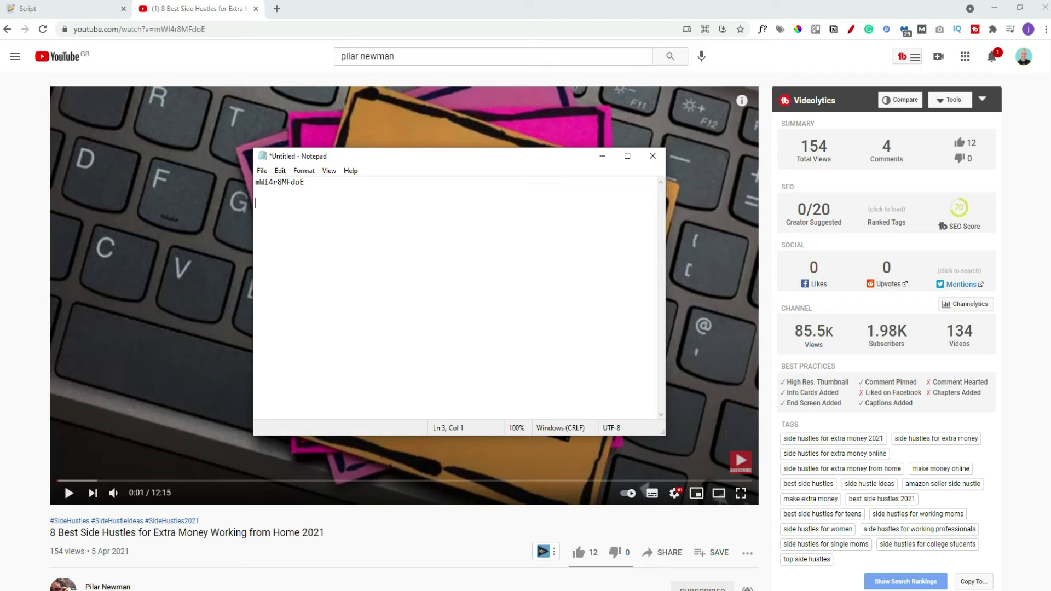
pyautogui.write('http://img.youtube.com/vi')
pyautogui.write('/####/maxresdefault.jpg')
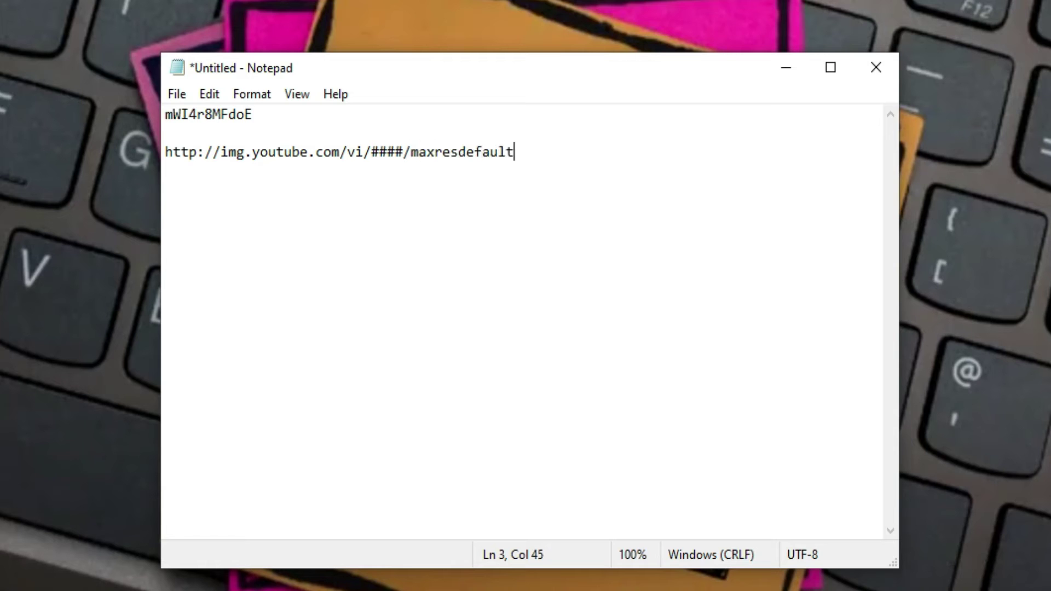
pyautogui.moveTo(560, 153); pyautogui.dragTo(186, 158)
pyautogui.click(382, 213)
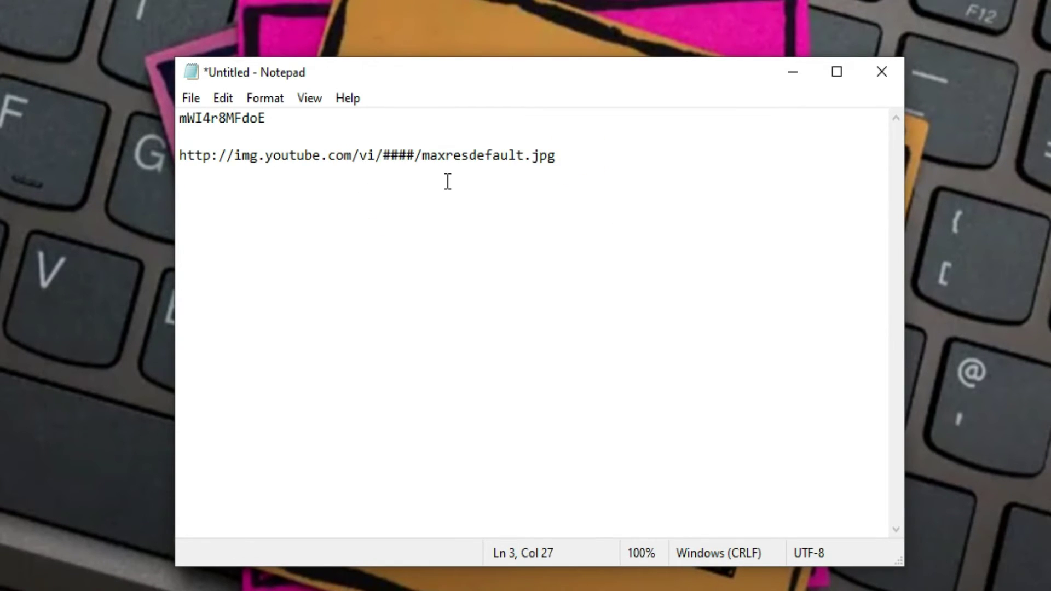
pyautogui.moveTo(383, 155); pyautogui.dragTo(416, 155)
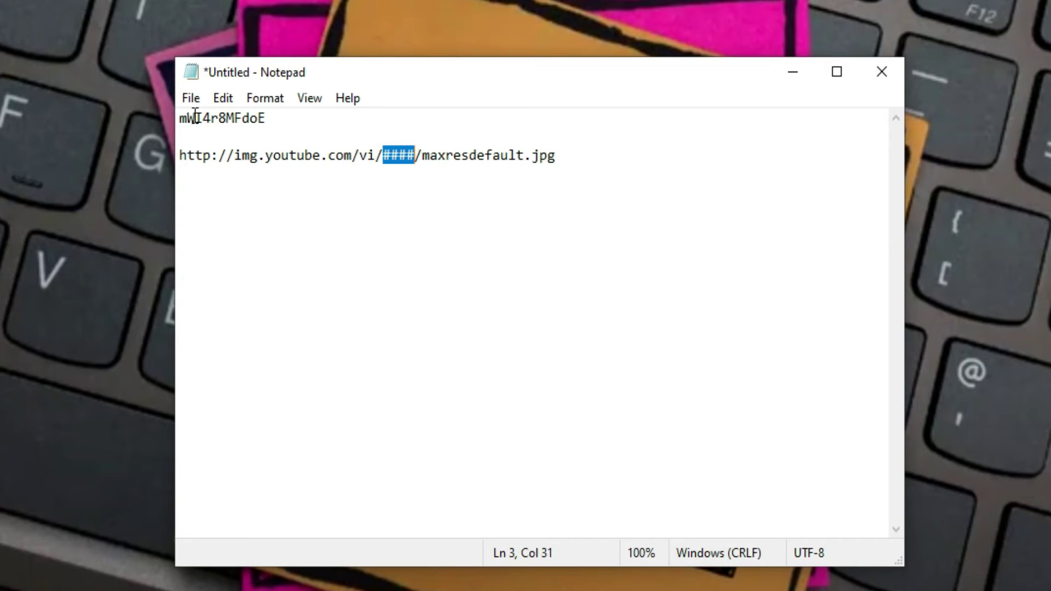
# Step: Replace the #### placeholder in the address with the video ID mWI4r8MFdoE
pyautogui.doubleClick(226, 122)
pyautogui.rightClick(226, 122)
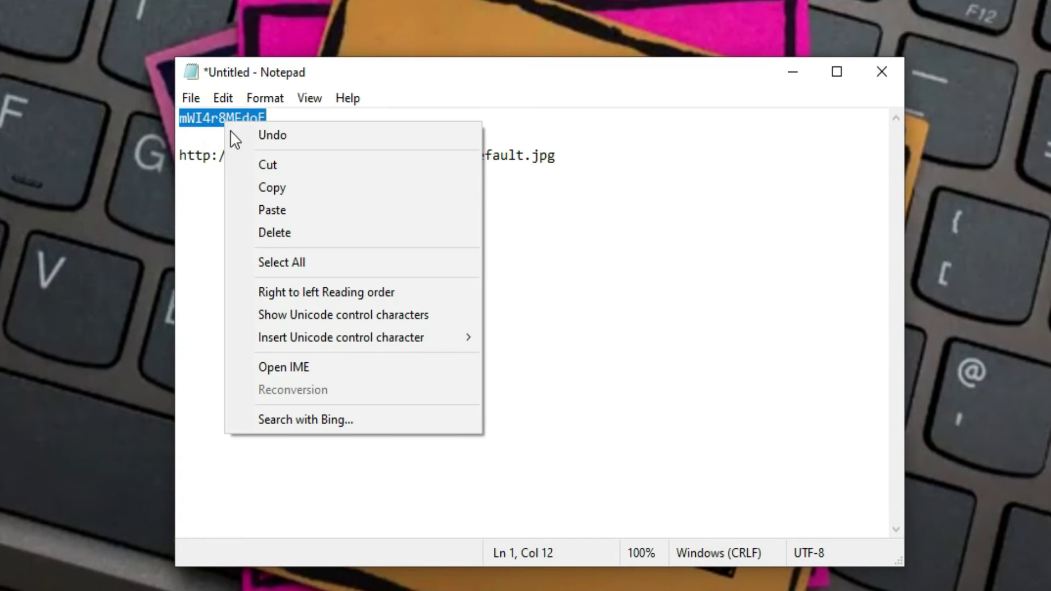
pyautogui.click(267, 182)
pyautogui.click(383, 156)
pyautogui.moveTo(383, 156); pyautogui.dragTo(413, 155)
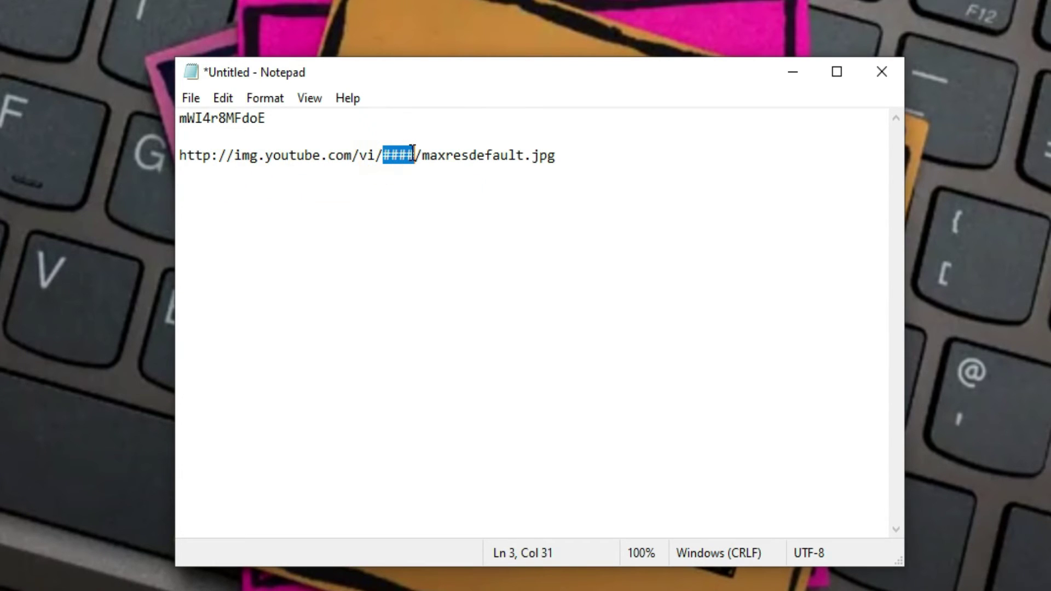
pyautogui.rightClick(411, 153)
pyautogui.click(462, 241)
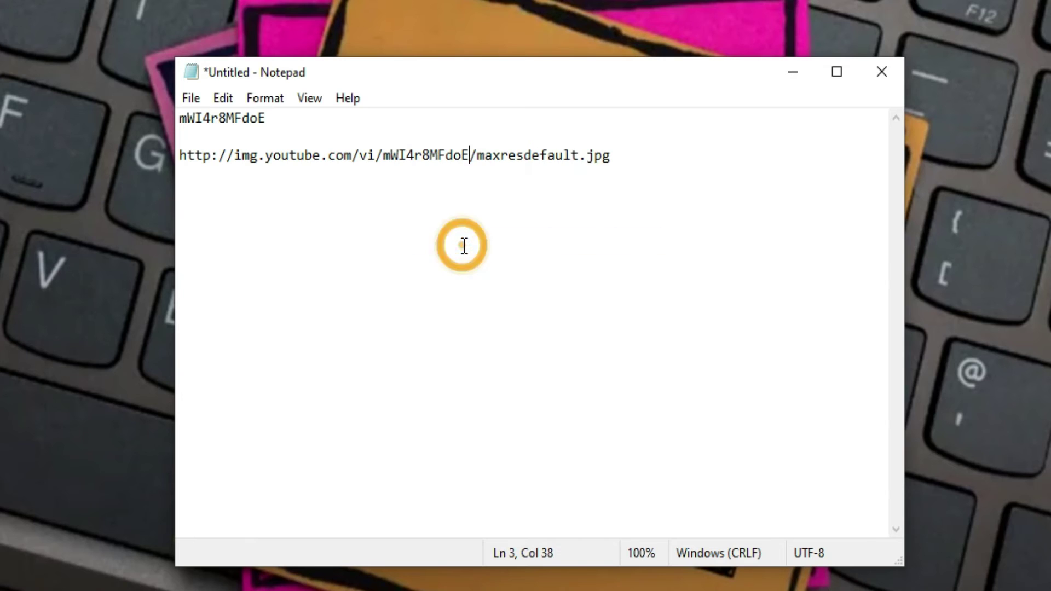
pyautogui.click(476, 196)
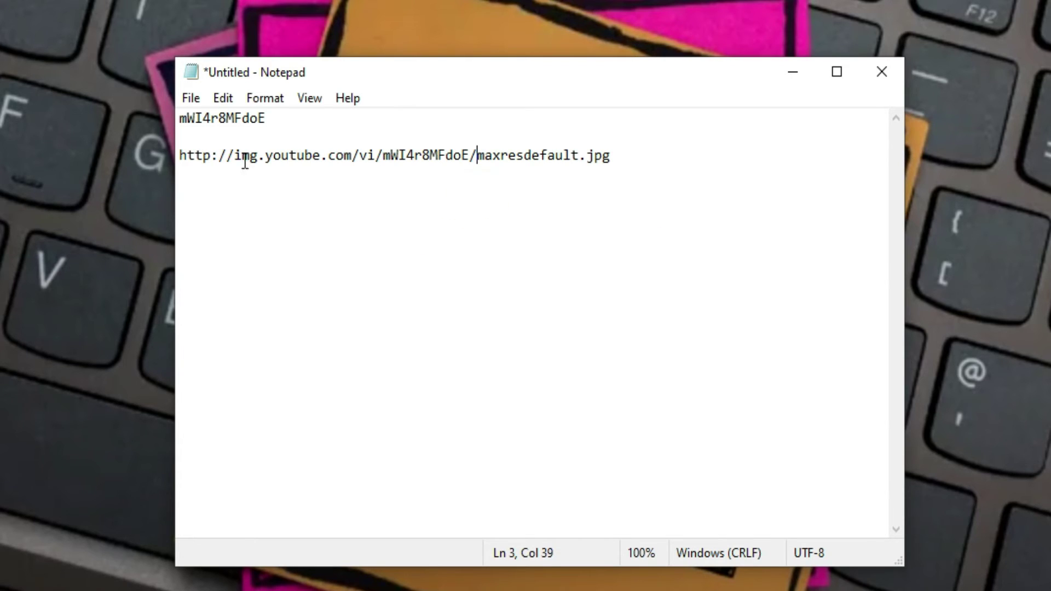
pyautogui.tripleClick(388, 157)
pyautogui.click(407, 157)
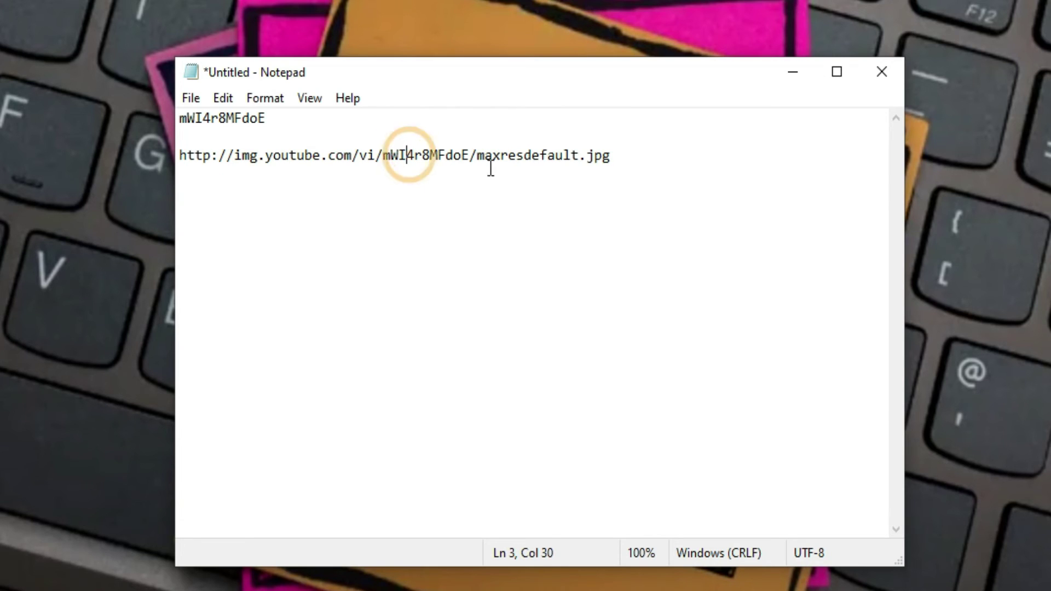
pyautogui.click(617, 158)
pyautogui.moveTo(616, 159); pyautogui.dragTo(178, 157)
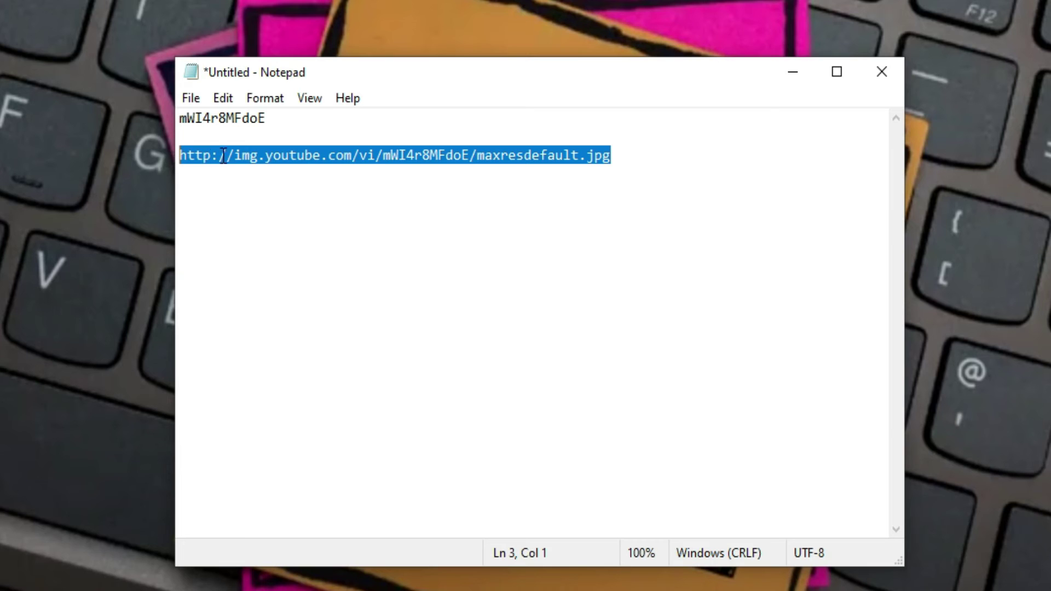
pyautogui.rightClick(228, 156)
pyautogui.click(276, 220)
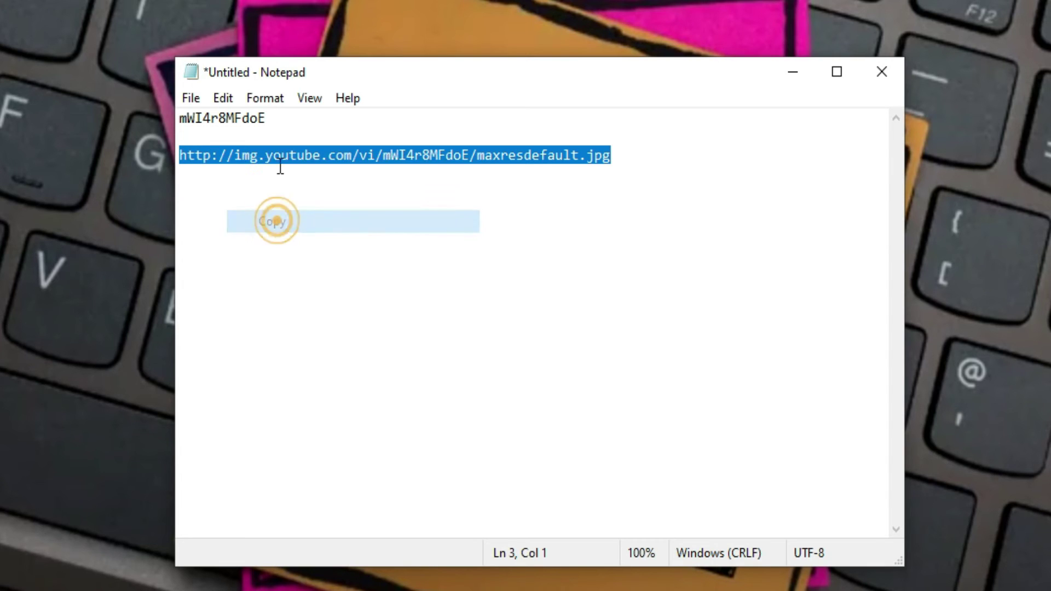
# Step: Load the pasted maxresdefault.jpg address in Chrome and start saving the 1280×720 thumbnail
pyautogui.click(540, 62)
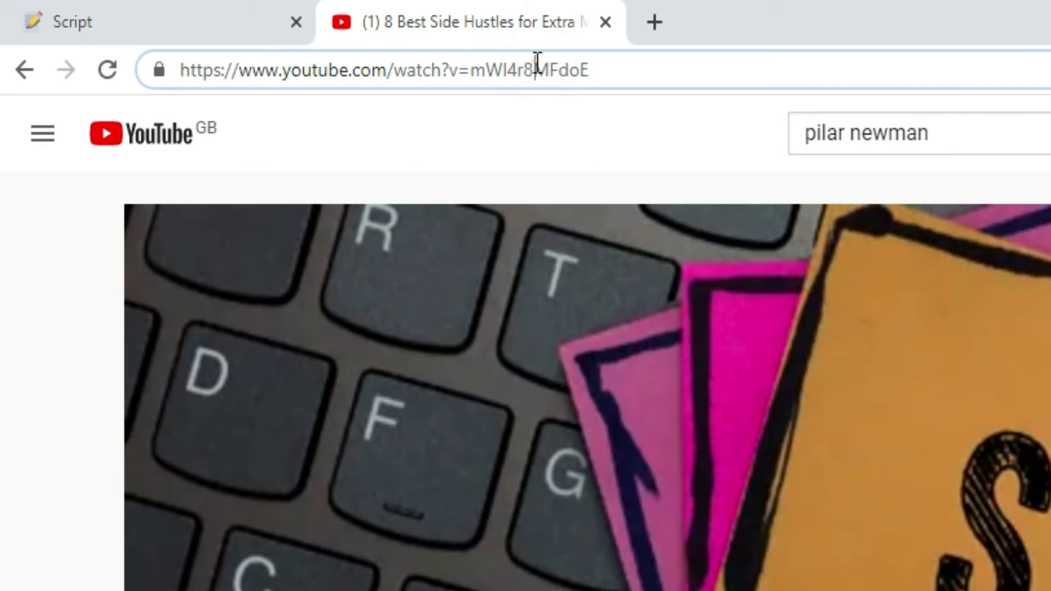
pyautogui.click(534, 61)
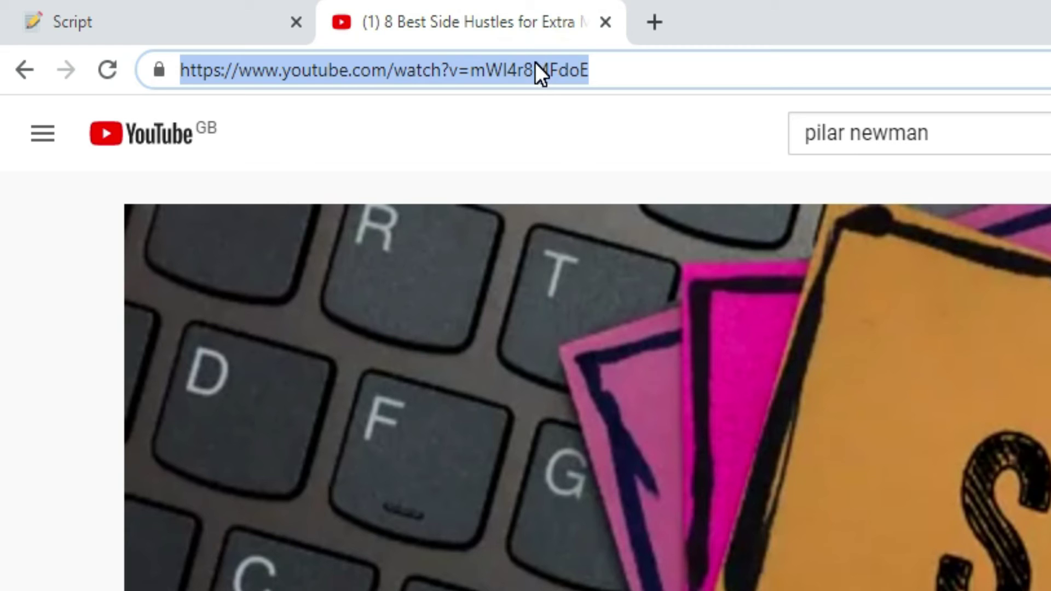
pyautogui.hotkey('ctrl', 'v')
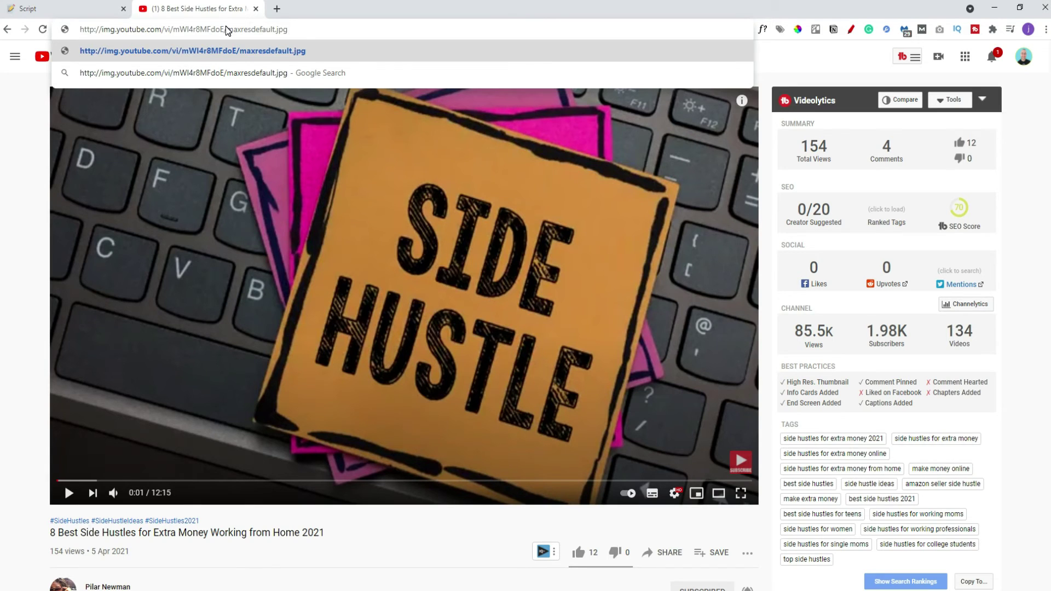
pyautogui.press('Return')
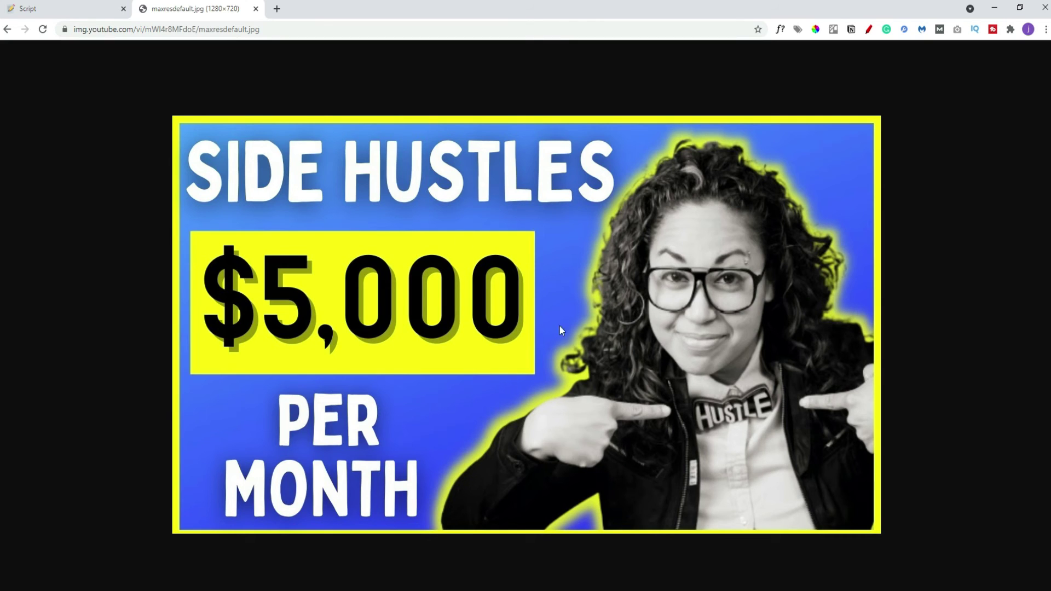
pyautogui.rightClick(460, 229)
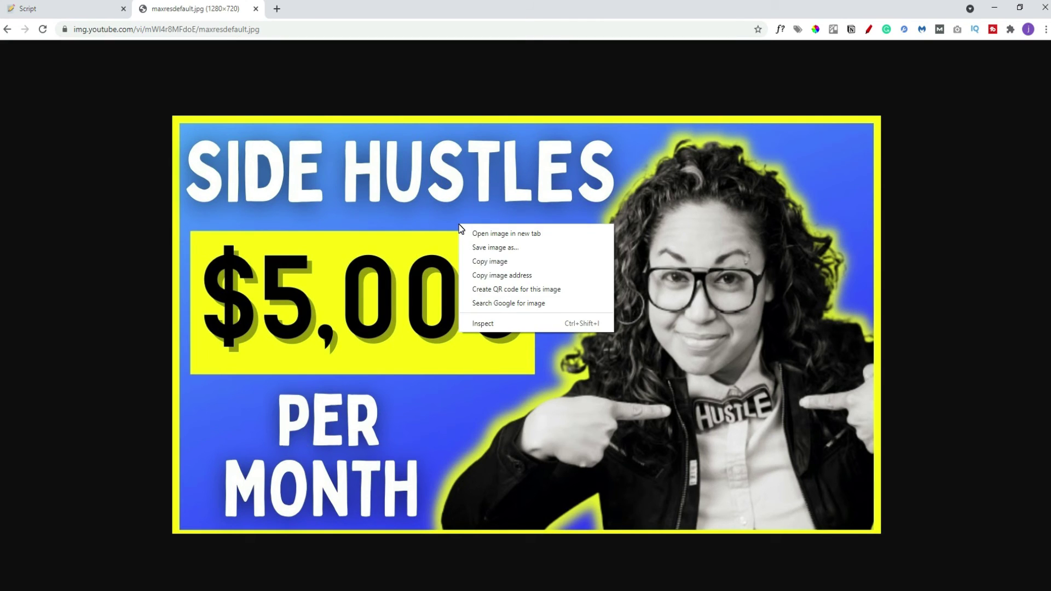
pyautogui.click(486, 245)
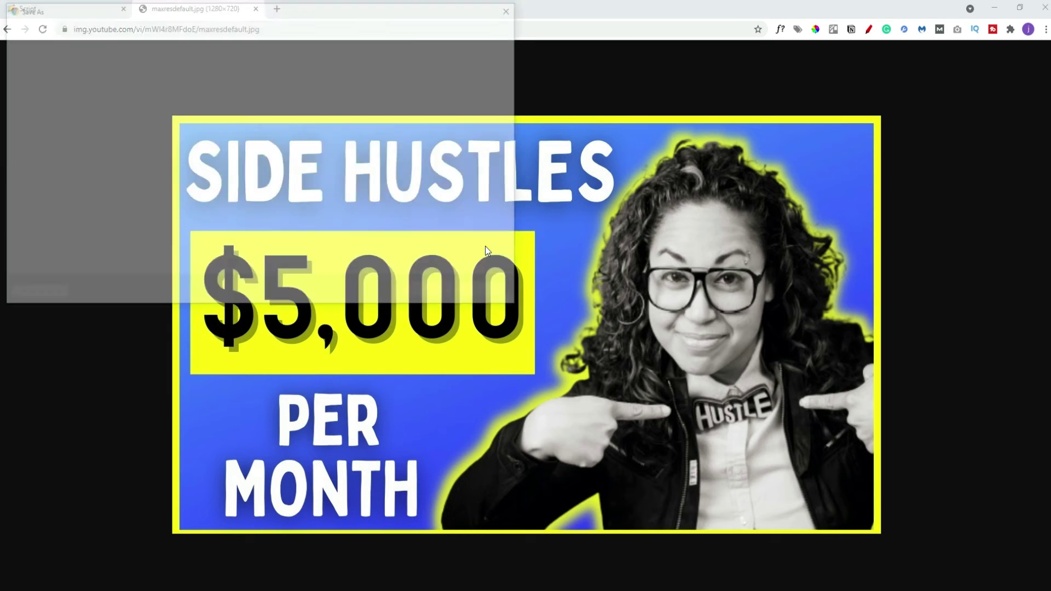